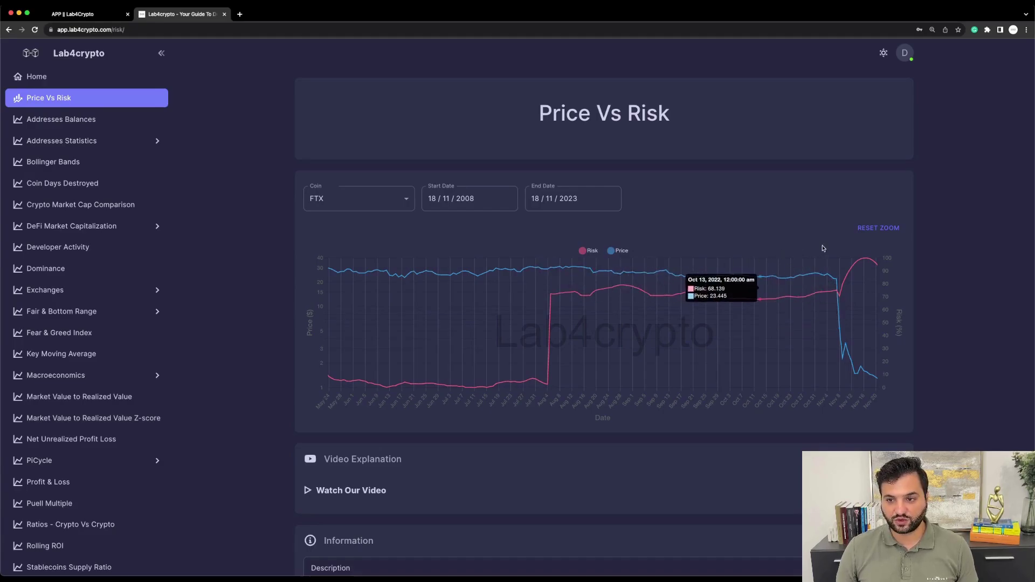
Reset the FTX risk chart's zoom and narrow it to the period from about September 2019 to November 2022.
{"action": "left_click", "coordinate": [871, 229]}
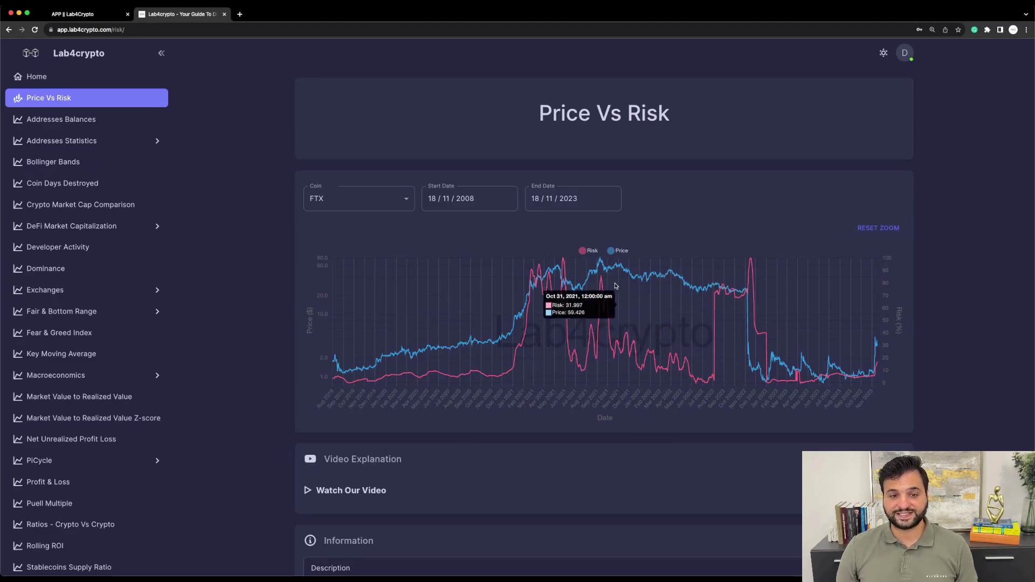
{"action": "left_click_drag", "start_coordinate": [337, 260], "coordinate": [753, 260]}
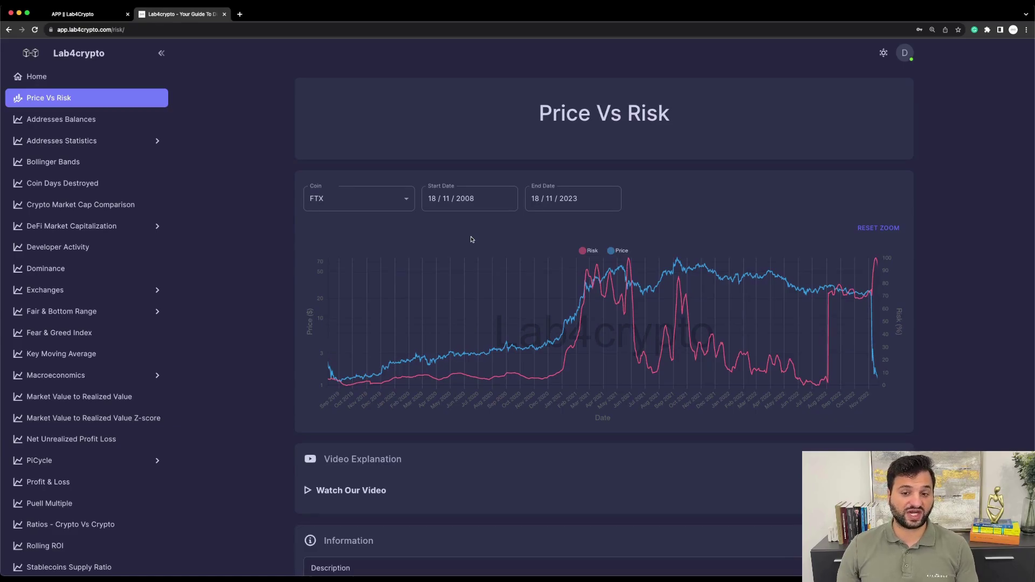
View the Bitcoin Active Addresses, New Addresses and Total Addresses charts under Addresses Statistics.
{"action": "left_click", "coordinate": [126, 142]}
{"action": "left_click", "coordinate": [106, 161]}
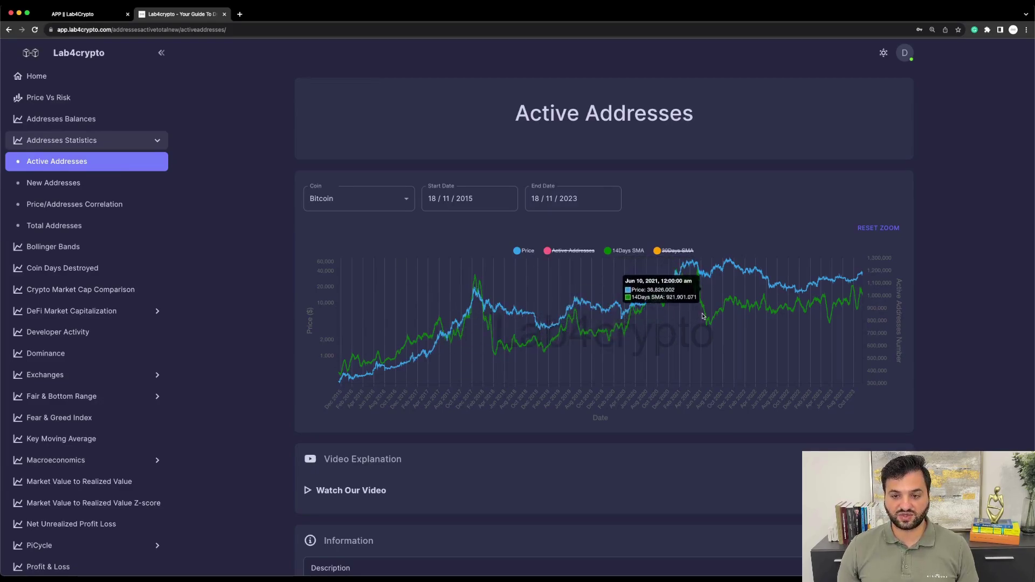
{"action": "left_click", "coordinate": [366, 198]}
{"action": "left_click", "coordinate": [108, 183]}
{"action": "left_click", "coordinate": [108, 182]}
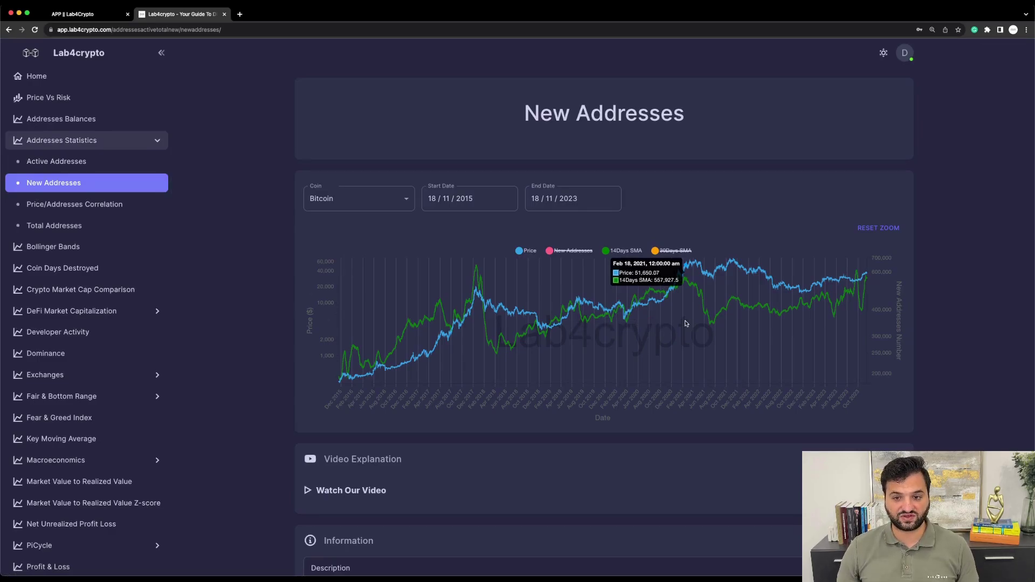
{"action": "left_click", "coordinate": [100, 227]}
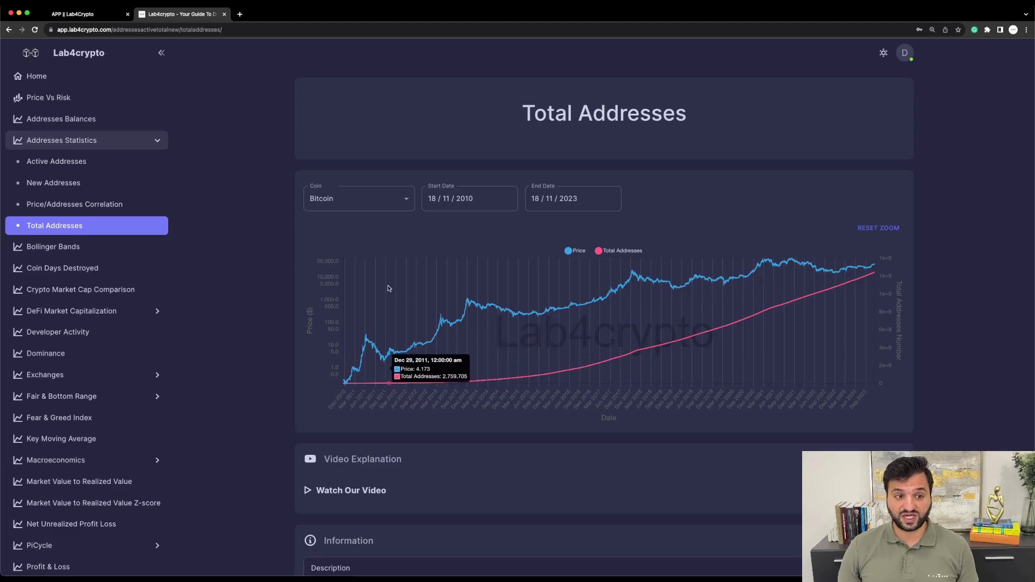
Show Bitcoin's Addresses Balances chart with the >0.001 series hidden and the >1 series displayed alongside price.
{"action": "left_click", "coordinate": [105, 119]}
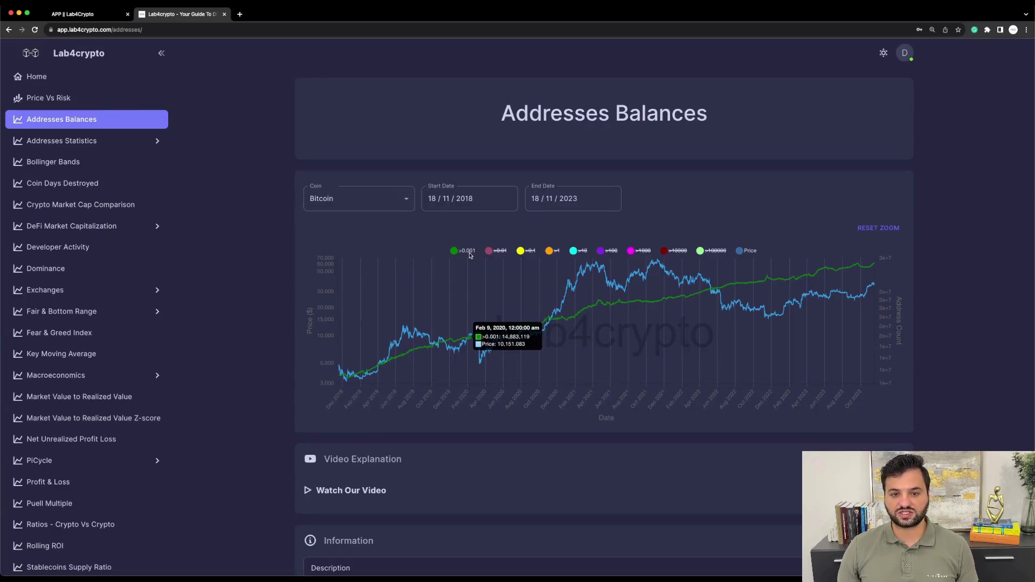
{"action": "left_click", "coordinate": [466, 251]}
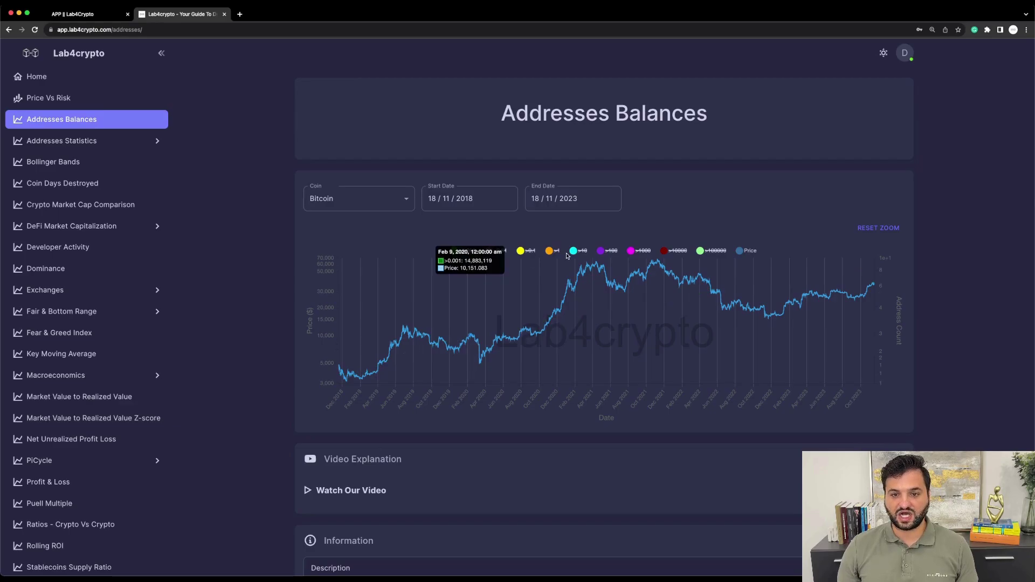
{"action": "left_click", "coordinate": [555, 251]}
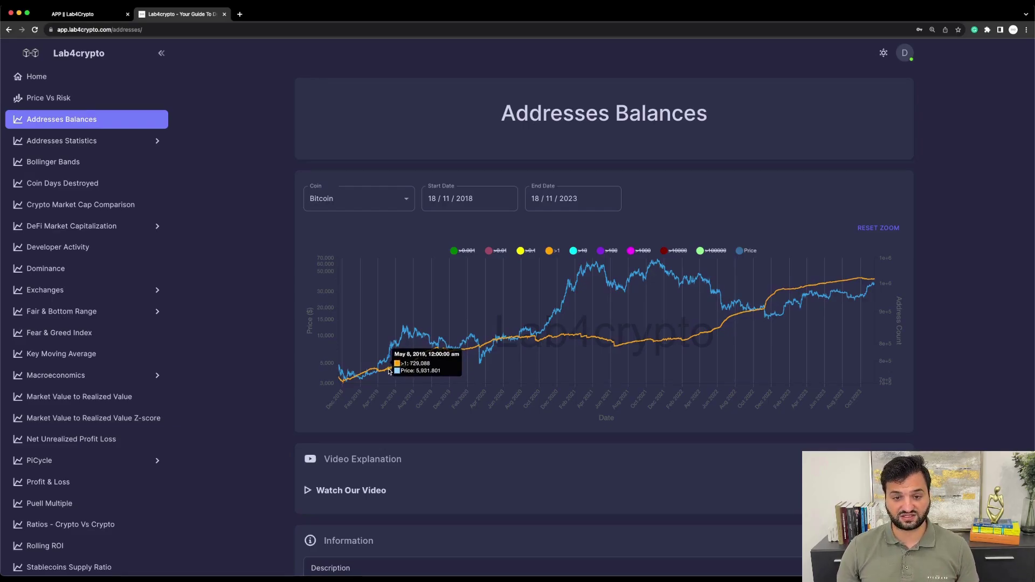
Return to the Price Vs Risk chart and set its coin to FTX.
{"action": "left_click", "coordinate": [54, 97]}
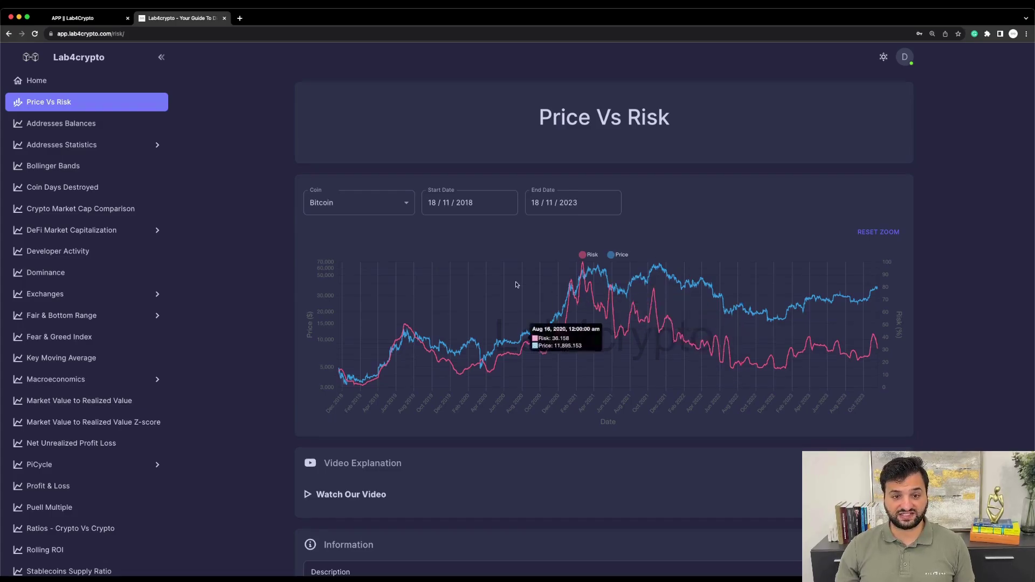
{"action": "left_click", "coordinate": [401, 214]}
{"action": "left_click", "coordinate": [401, 215]}
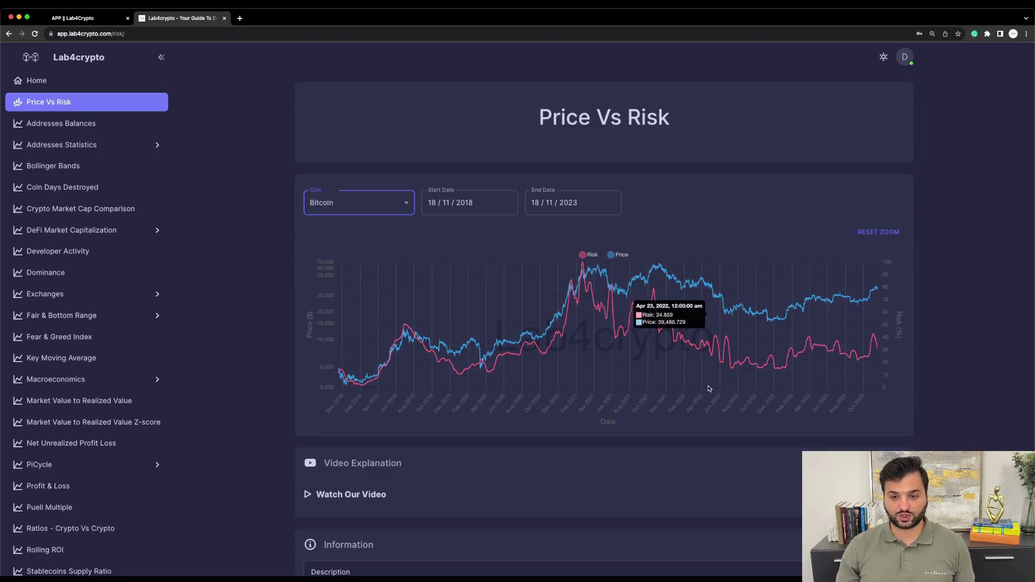
{"action": "scroll", "coordinate": [681, 423], "scroll_direction": "down", "scroll_amount": 1}
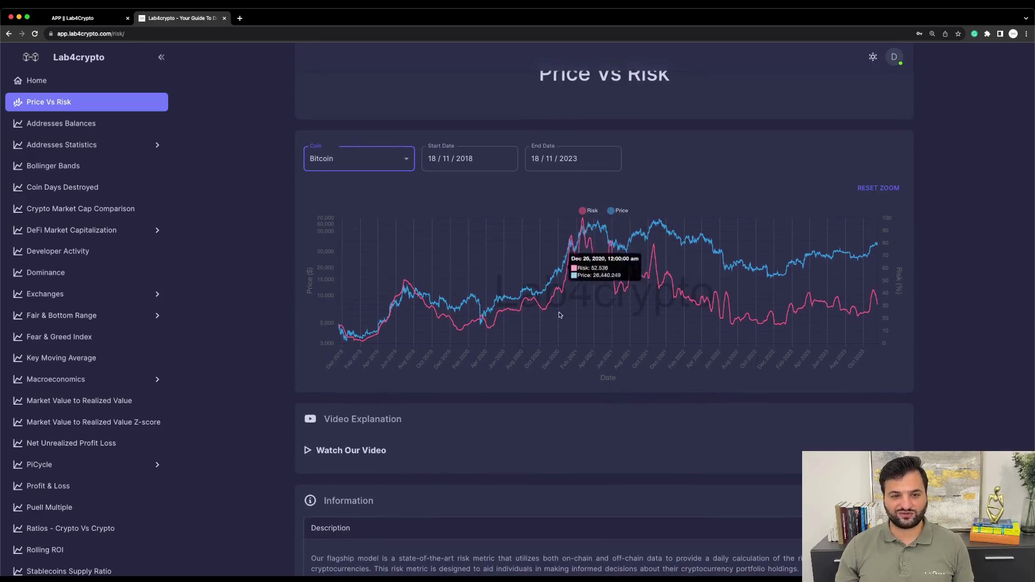
{"action": "left_click", "coordinate": [384, 168]}
{"action": "left_click", "coordinate": [370, 308]}
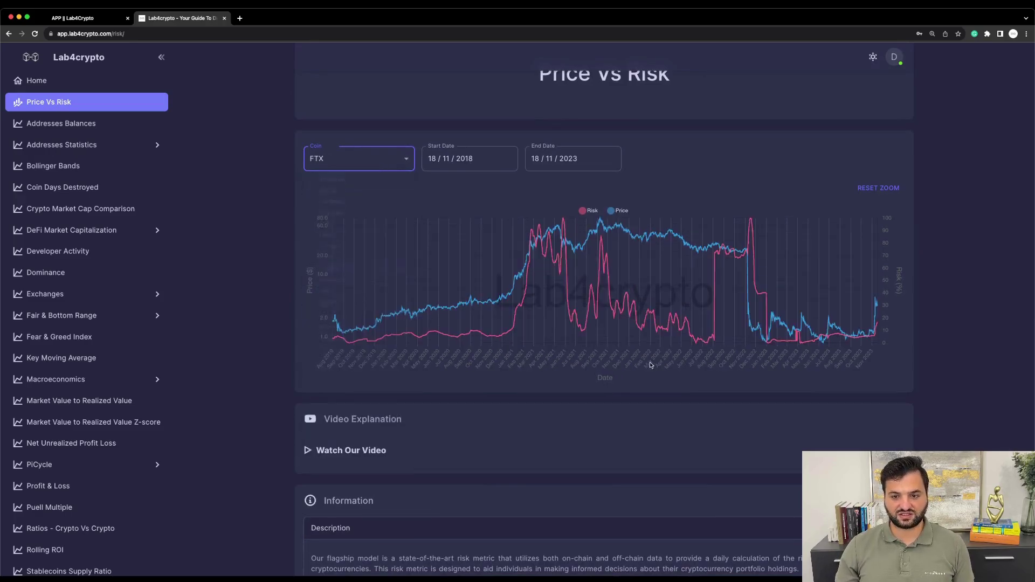
{"action": "scroll", "coordinate": [606, 431], "scroll_direction": "up", "scroll_amount": 1}
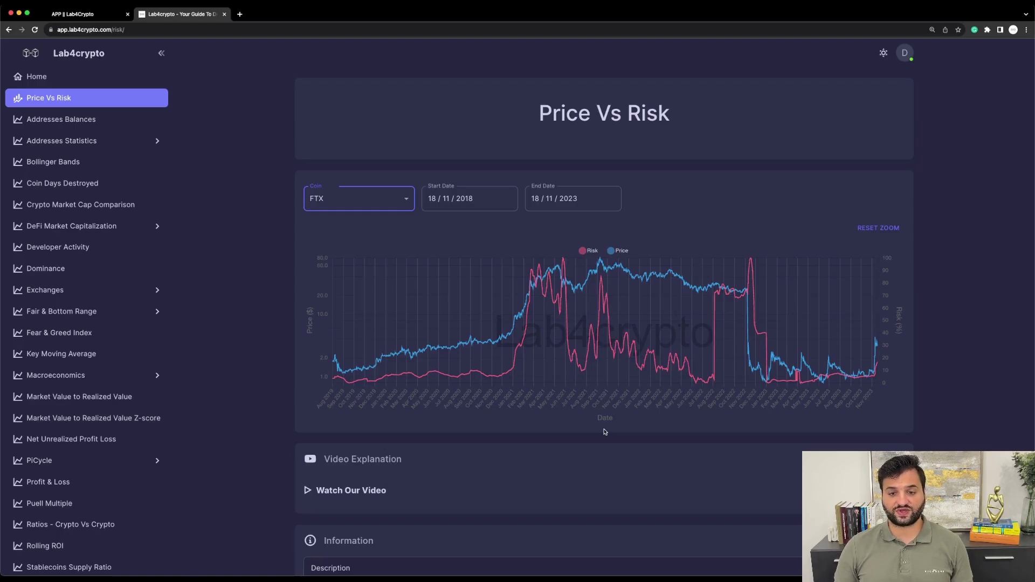
Look through several pages of older entries in FTX's Price vs Risk Table and return to the chart.
{"action": "scroll", "coordinate": [605, 431], "scroll_direction": "down", "scroll_amount": 15}
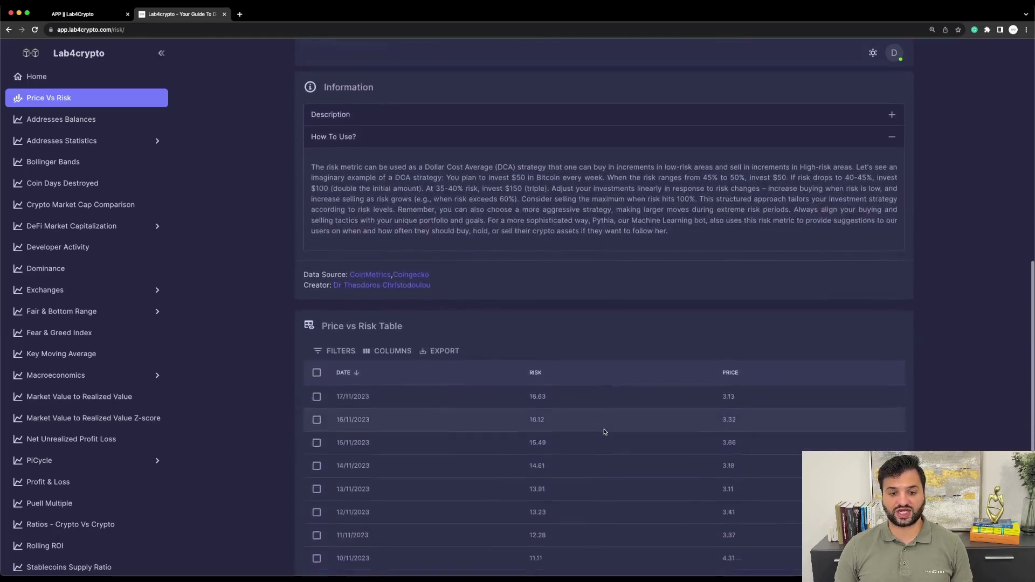
{"action": "scroll", "coordinate": [605, 431], "scroll_direction": "down", "scroll_amount": 2}
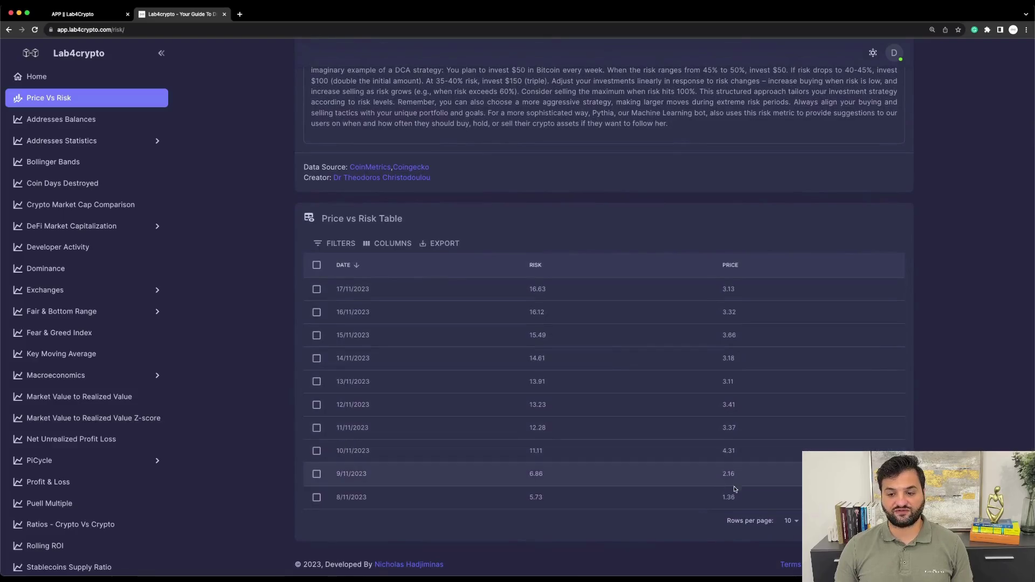
{"action": "left_click", "coordinate": [890, 521]}
{"action": "left_click", "coordinate": [890, 521]}
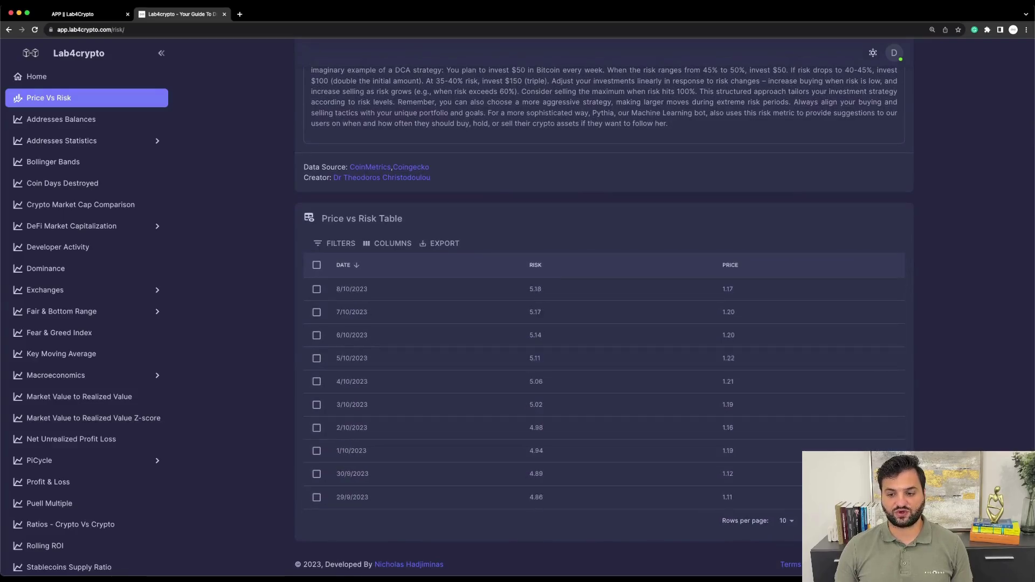
{"action": "left_click", "coordinate": [890, 521]}
{"action": "left_click", "coordinate": [889, 521]}
{"action": "left_click", "coordinate": [890, 521]}
{"action": "scroll", "coordinate": [621, 438], "scroll_direction": "up", "scroll_amount": 1}
{"action": "scroll", "coordinate": [622, 439], "scroll_direction": "up", "scroll_amount": 15}
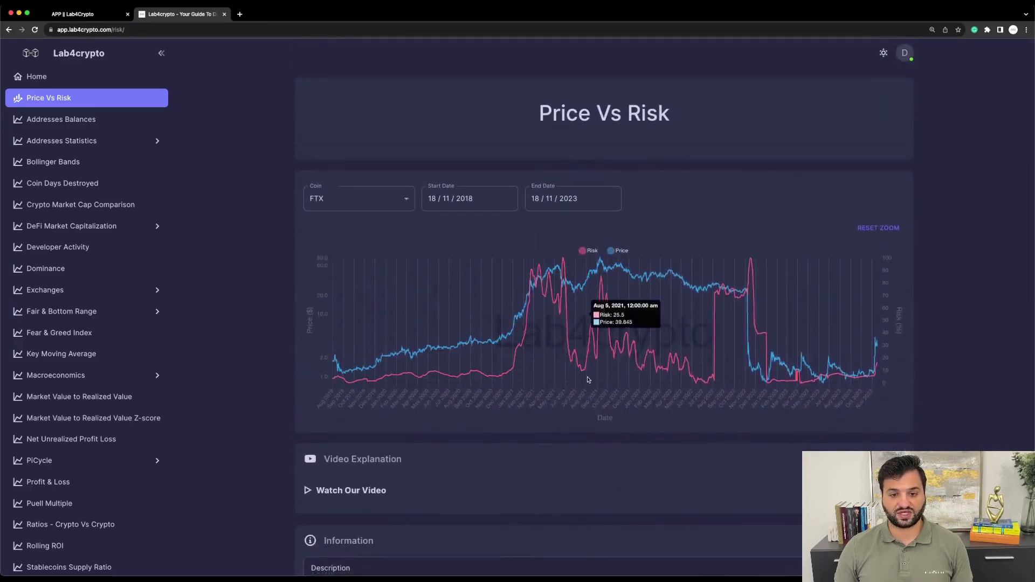
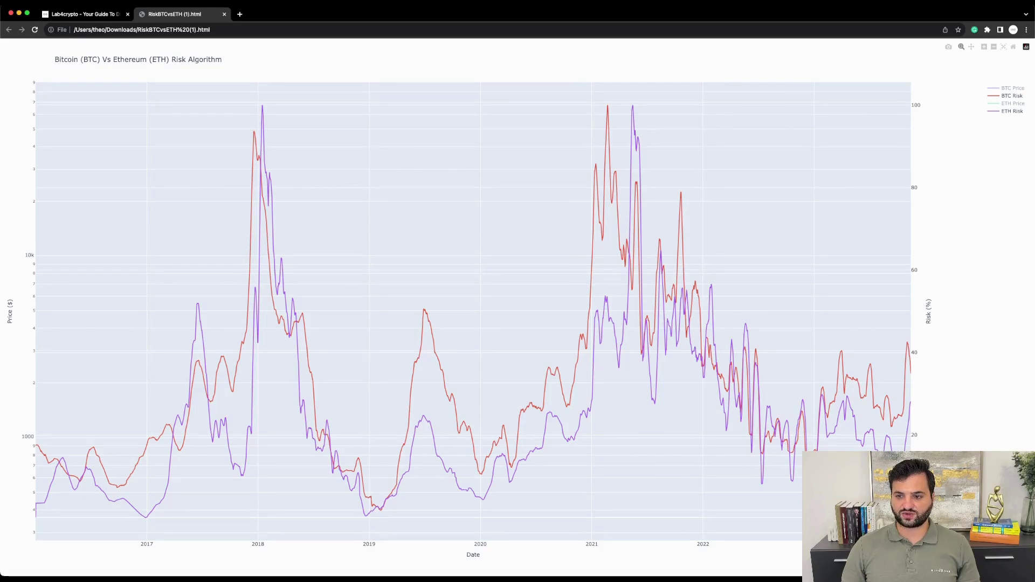
Examine BTC and ETH risk in the Bitcoin Vs Ethereum chart from about August 2020 through 2021, and restore the full date range.
{"action": "mouse_move", "coordinate": [895, 263]}
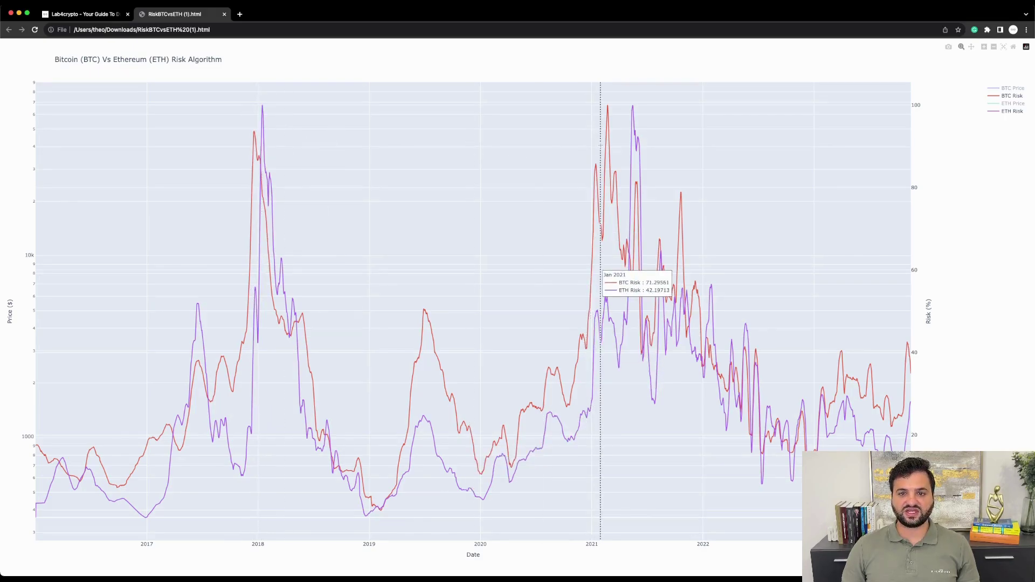
{"action": "left_click_drag", "start_coordinate": [551, 116], "coordinate": [722, 114]}
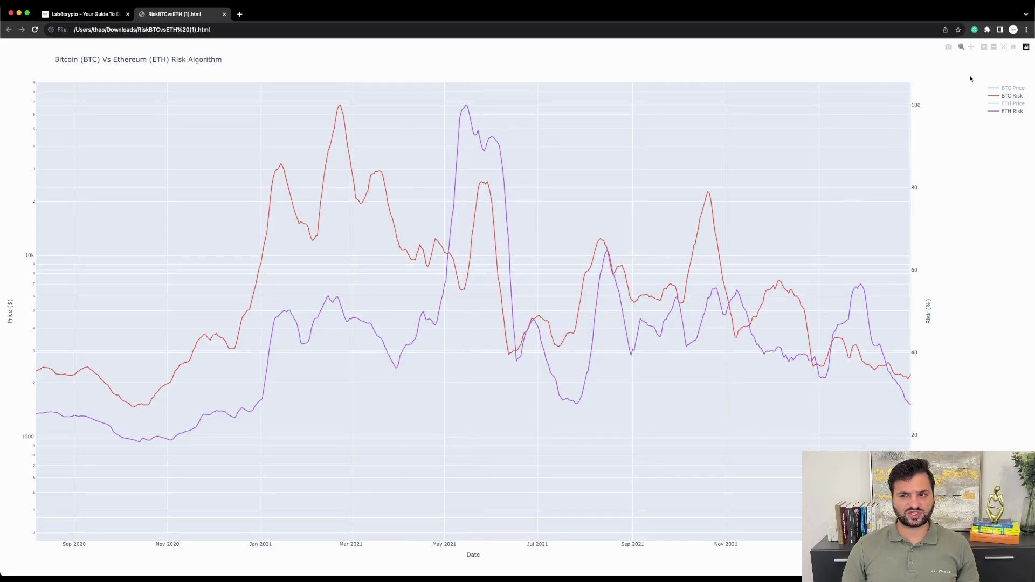
{"action": "left_click", "coordinate": [1013, 47]}
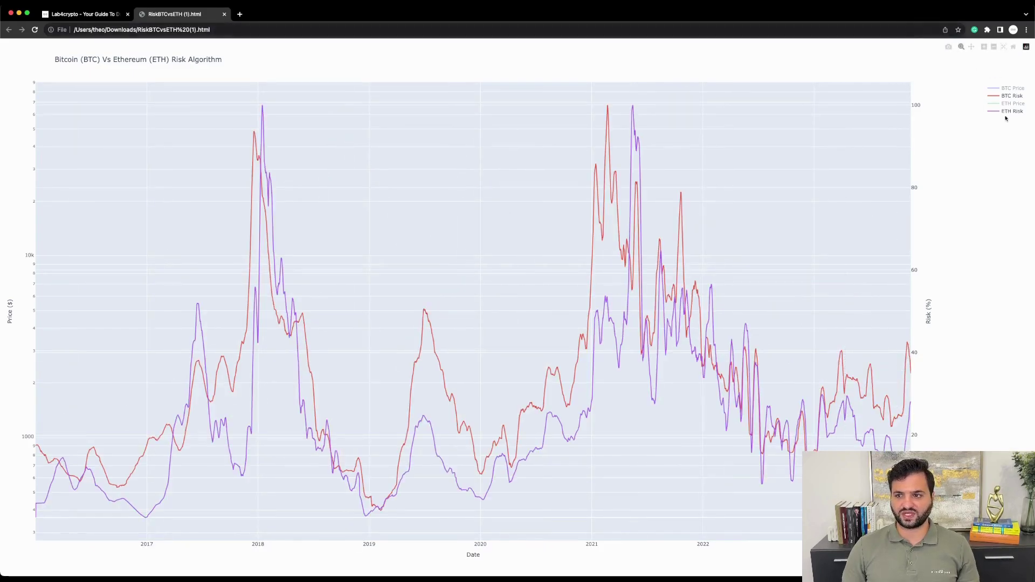
Add the BTC Price and ETH Price series to the chart, examining about November 2020 to June 2021 before restoring the full range.
{"action": "left_click", "coordinate": [1010, 90]}
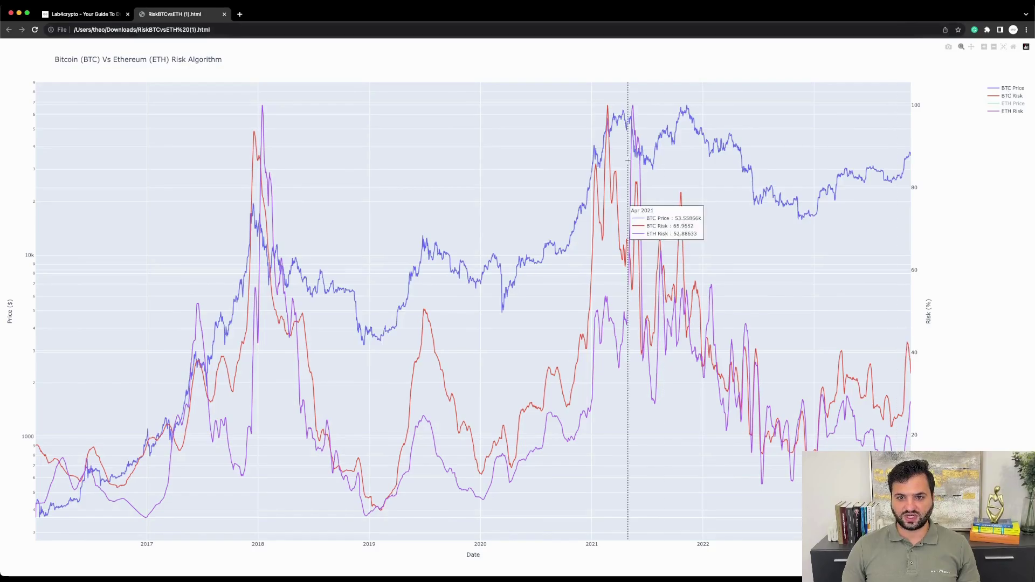
{"action": "left_click_drag", "start_coordinate": [570, 100], "coordinate": [649, 102]}
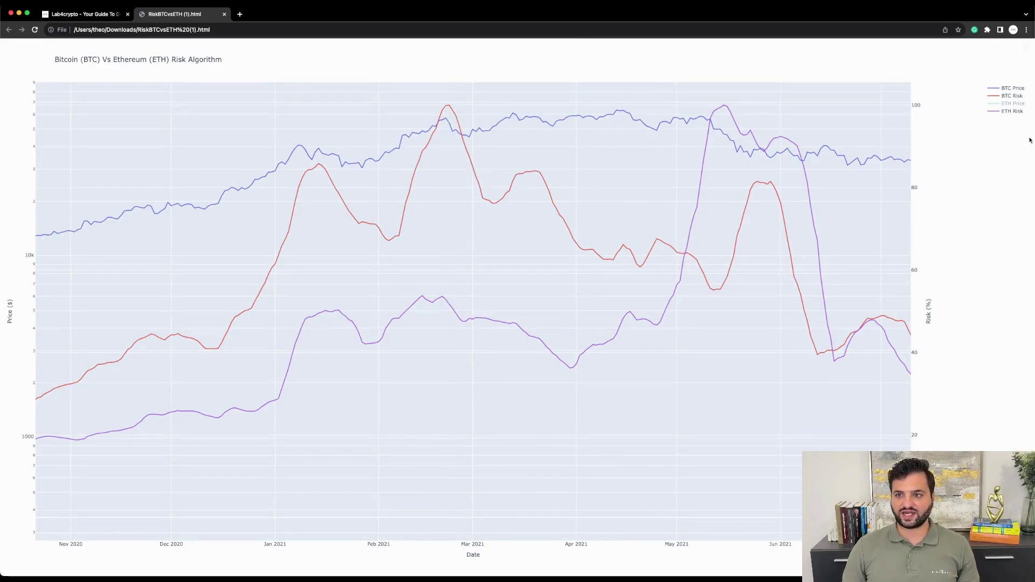
{"action": "left_click", "coordinate": [1012, 103]}
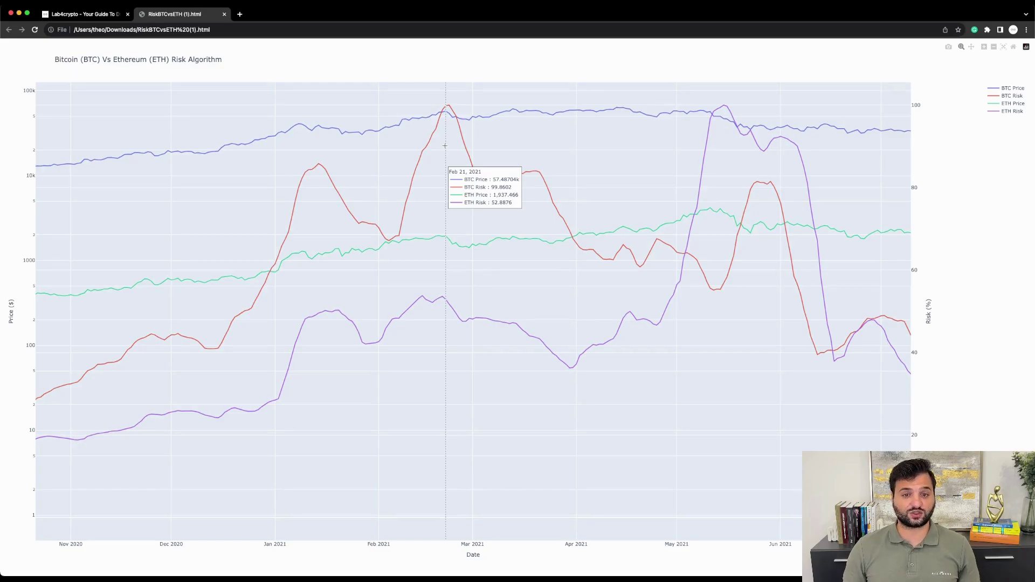
{"action": "left_click", "coordinate": [1014, 47]}
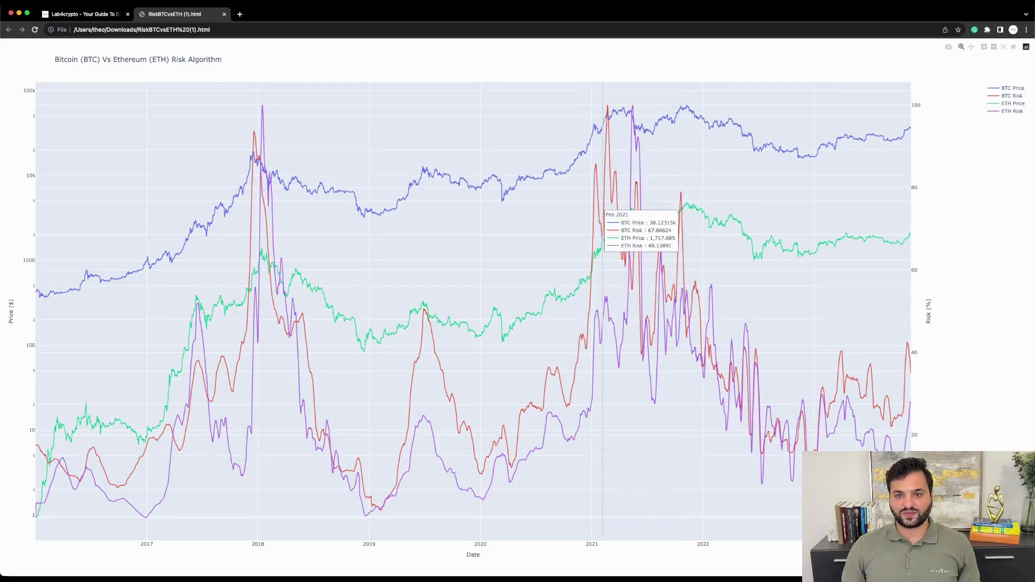
Compare the 2021 BTC and ETH price and risk peaks at closer zoom, restoring the full date range after each view.
{"action": "left_click_drag", "start_coordinate": [567, 112], "coordinate": [678, 511]}
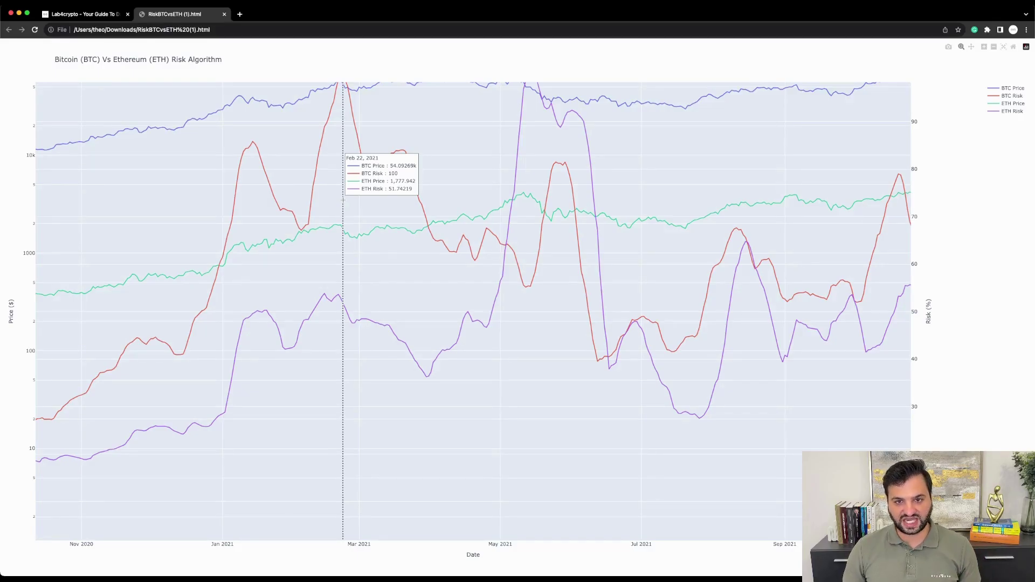
{"action": "left_click", "coordinate": [1003, 47]}
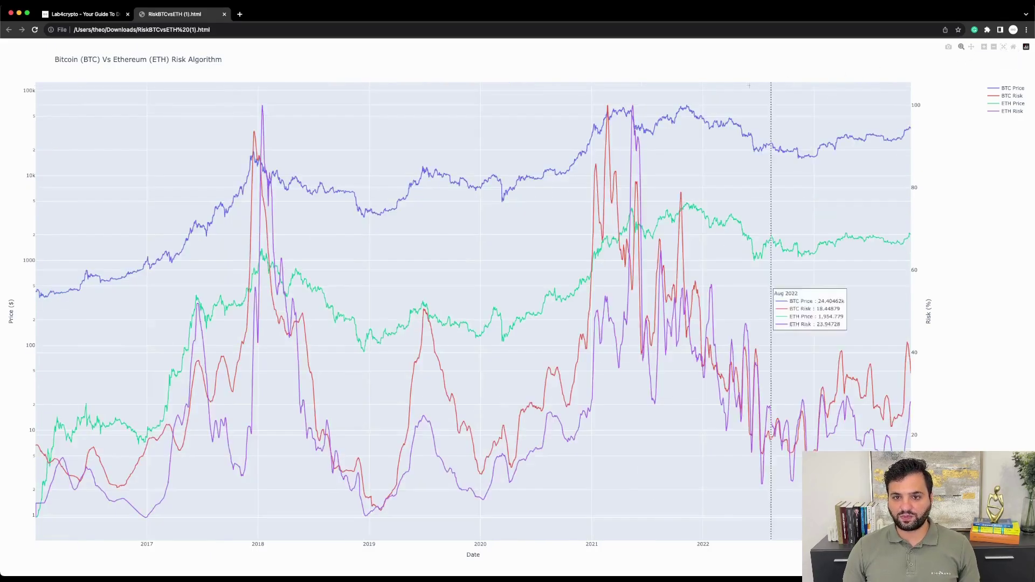
{"action": "left_click_drag", "start_coordinate": [578, 102], "coordinate": [675, 464]}
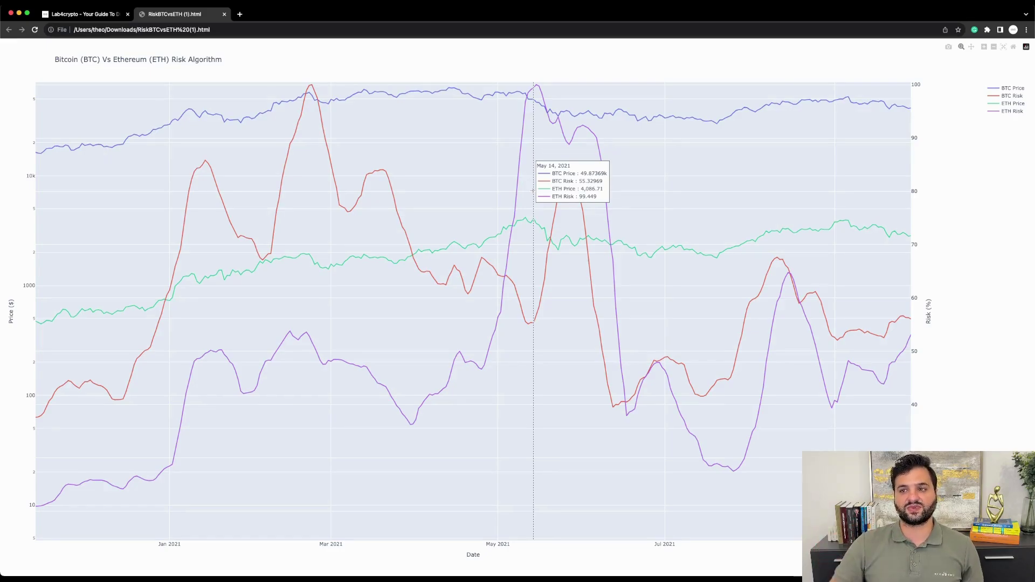
{"action": "left_click", "coordinate": [1014, 47]}
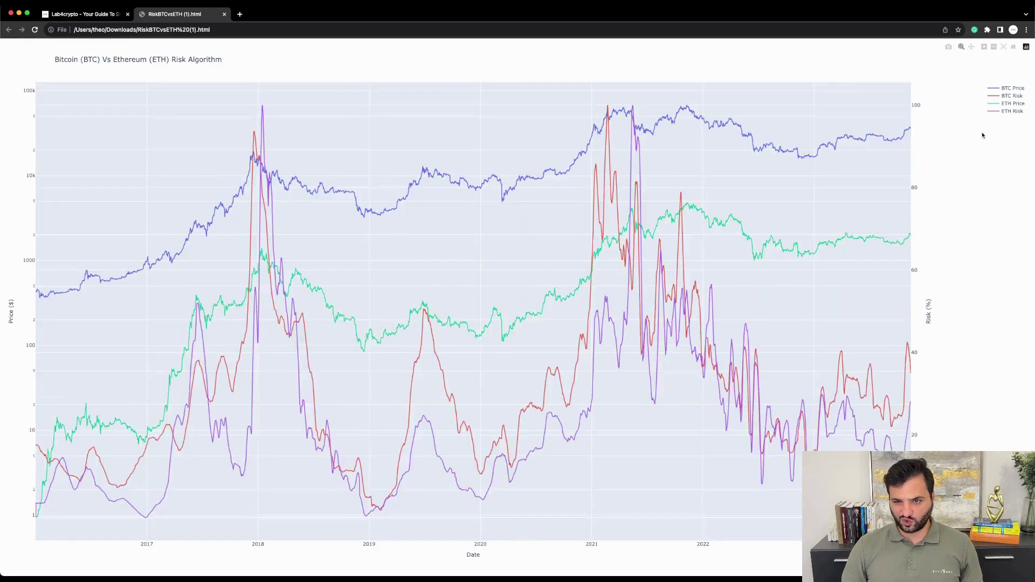
{"action": "mouse_move", "coordinate": [807, 162]}
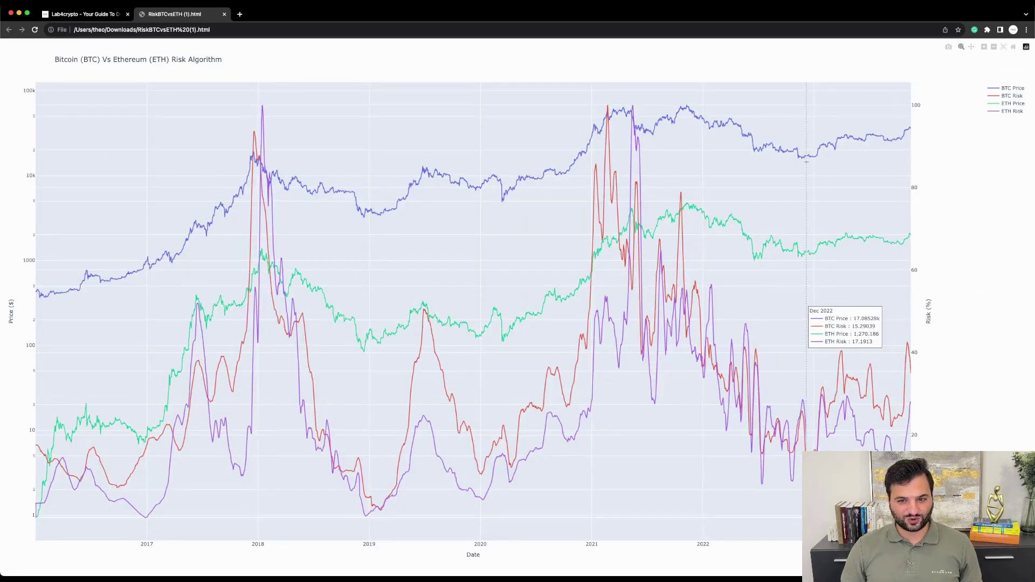